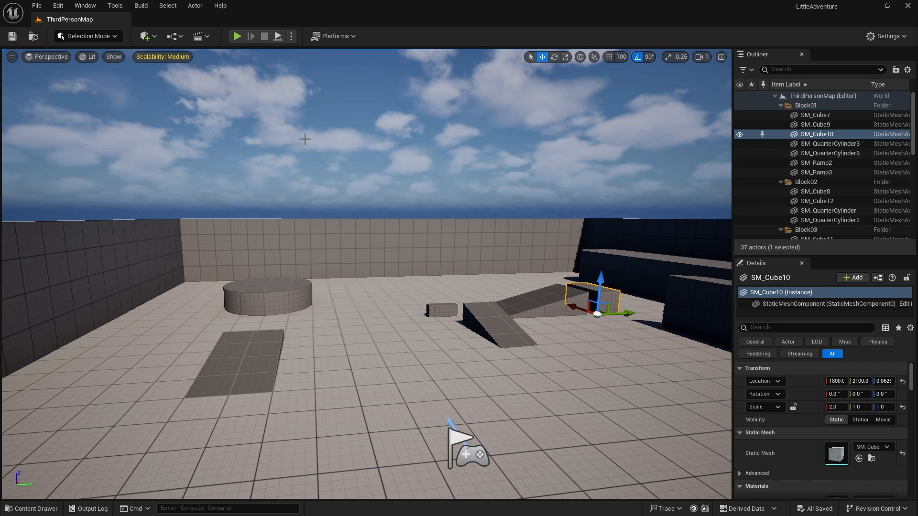
- Create a new level from the Empty Level template
left_click(40, 8)
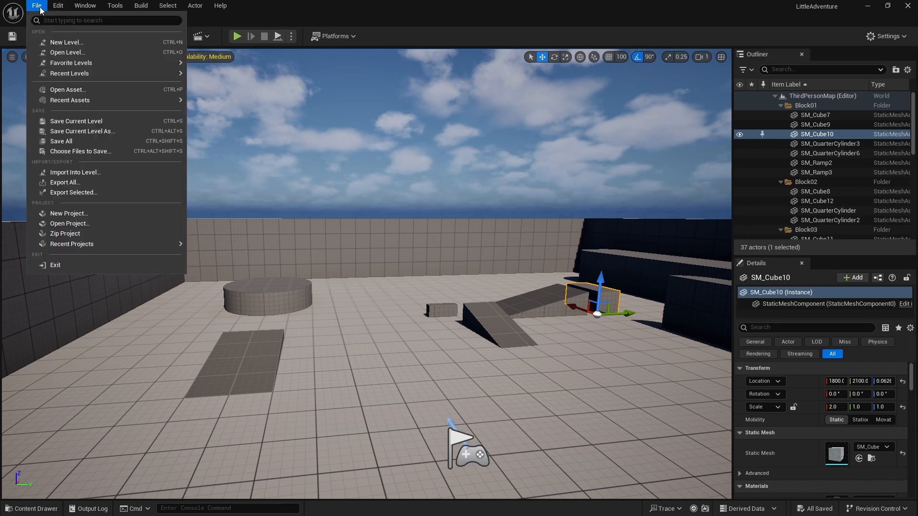
left_click(69, 42)
left_click(522, 196)
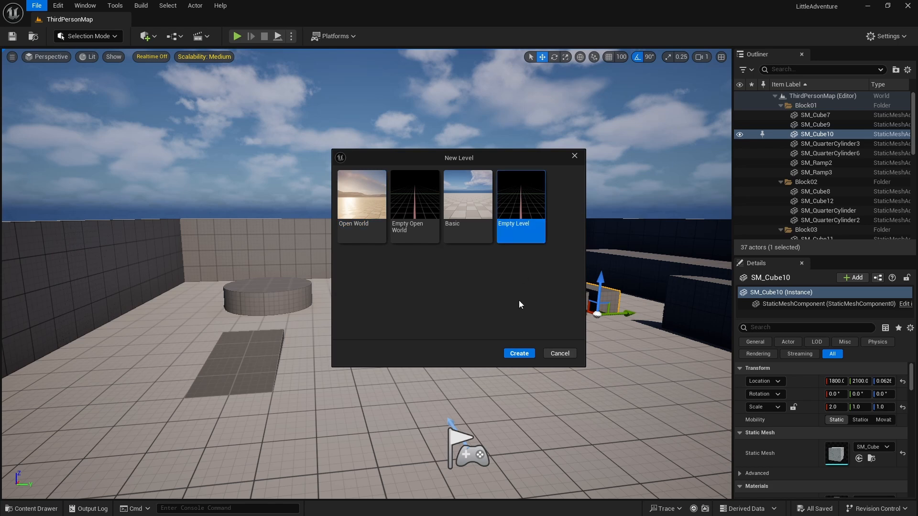
left_click(520, 354)
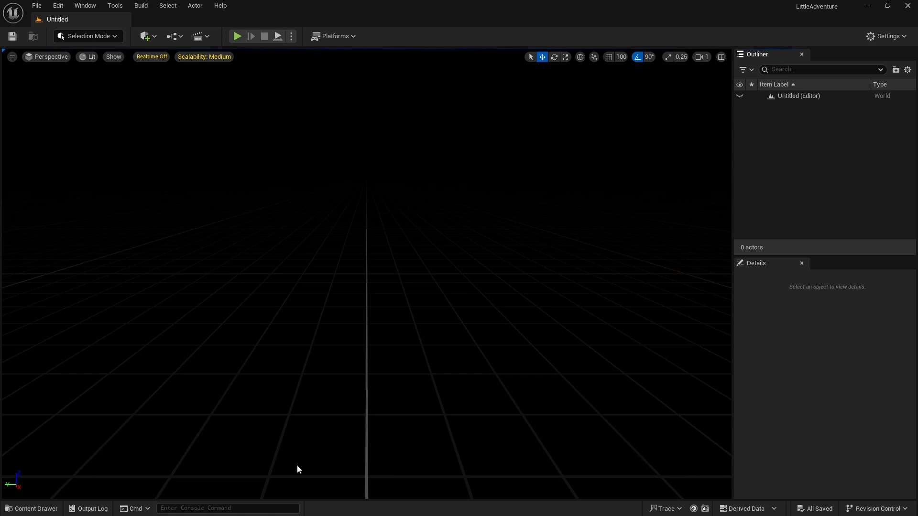
- Create a trial folder with the default name in the project's Content folder, and delete it again
left_click(33, 510)
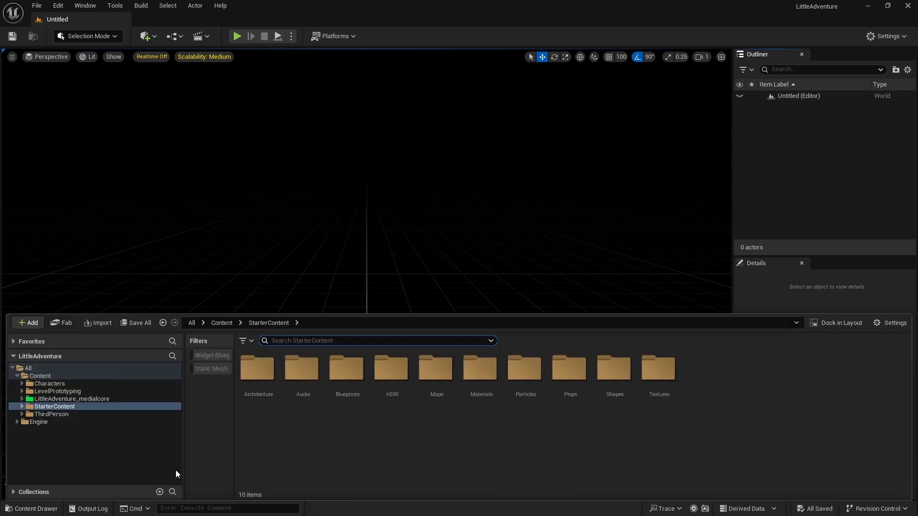
left_click(40, 376)
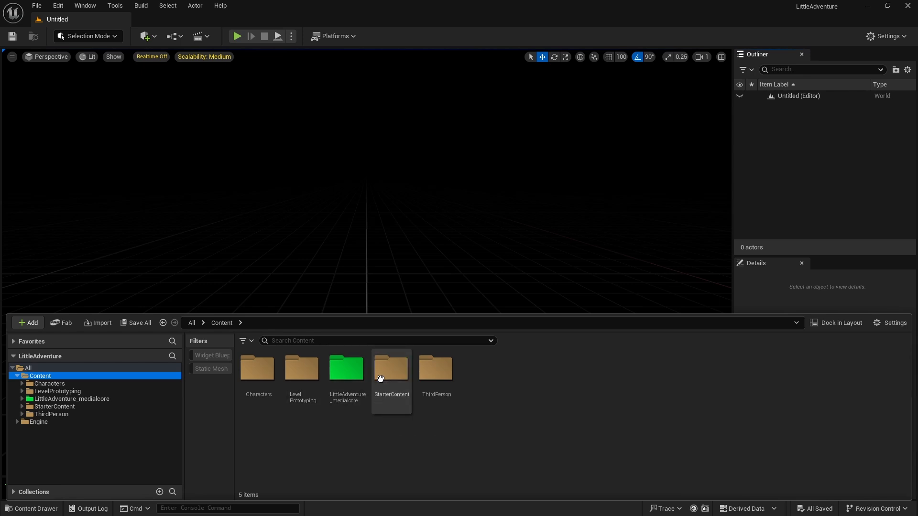
right_click(472, 412)
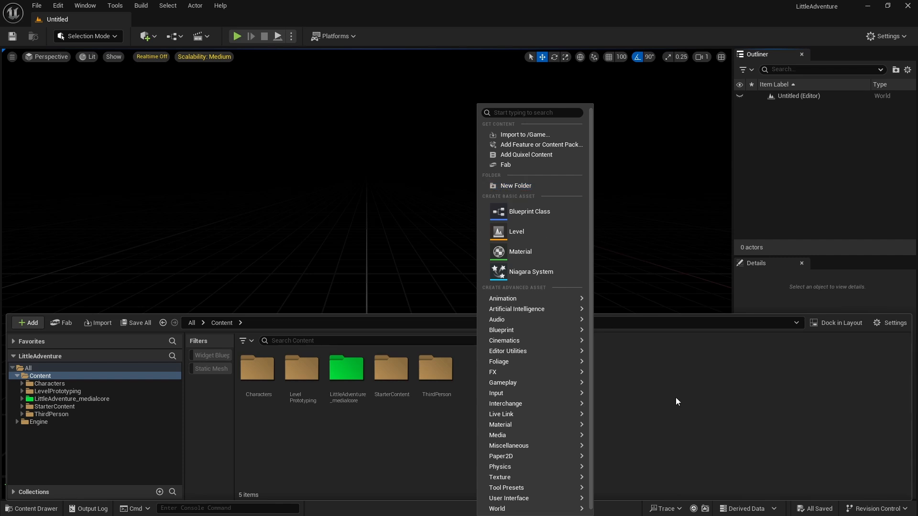
mouse_move(585, 425)
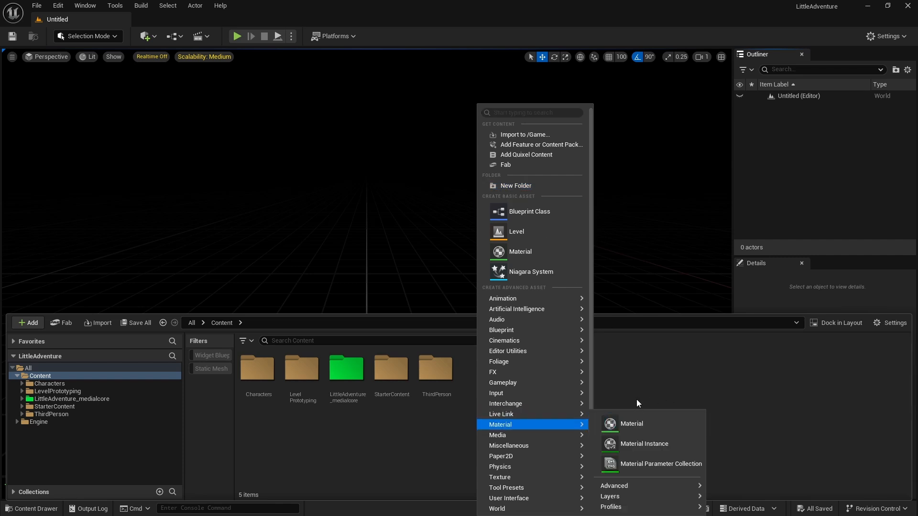
left_click(512, 186)
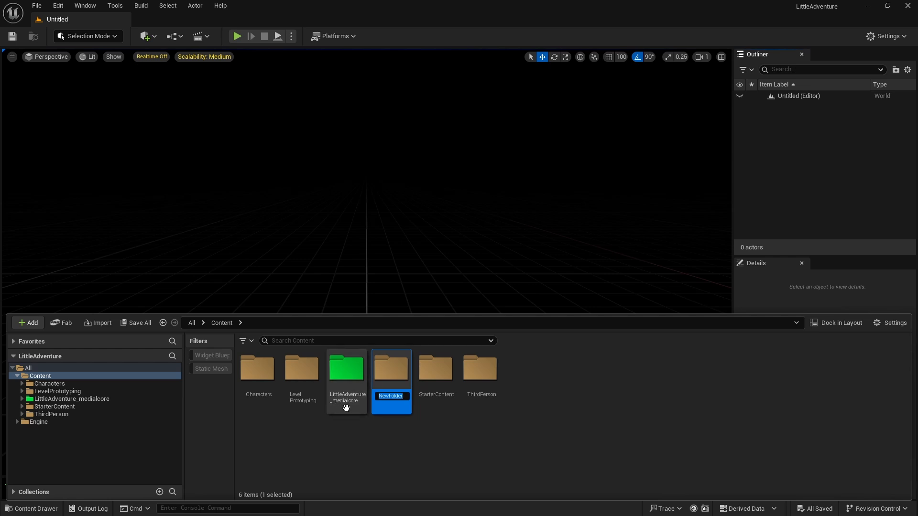
key("Return")
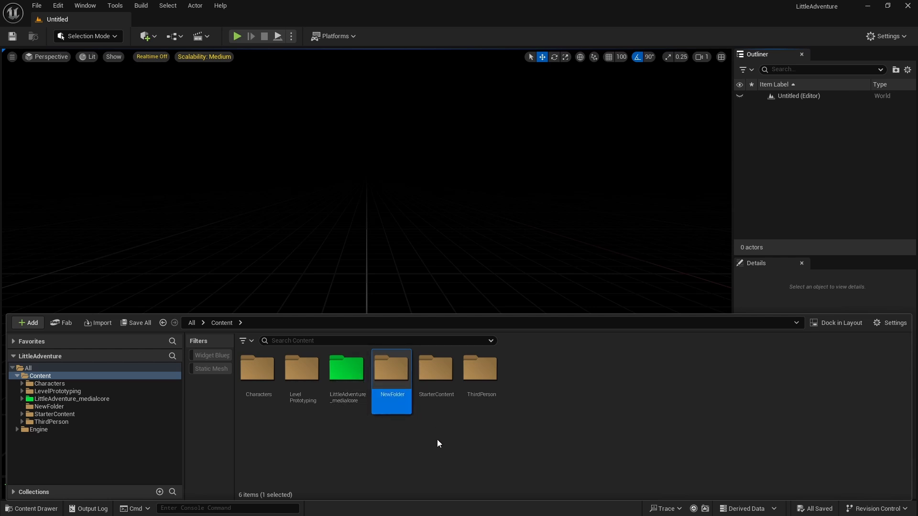
key("Delete")
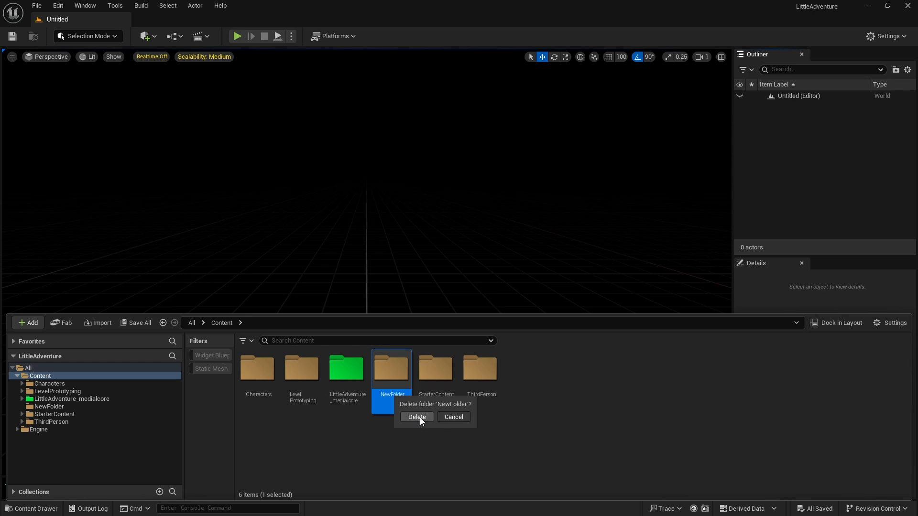
left_click(417, 417)
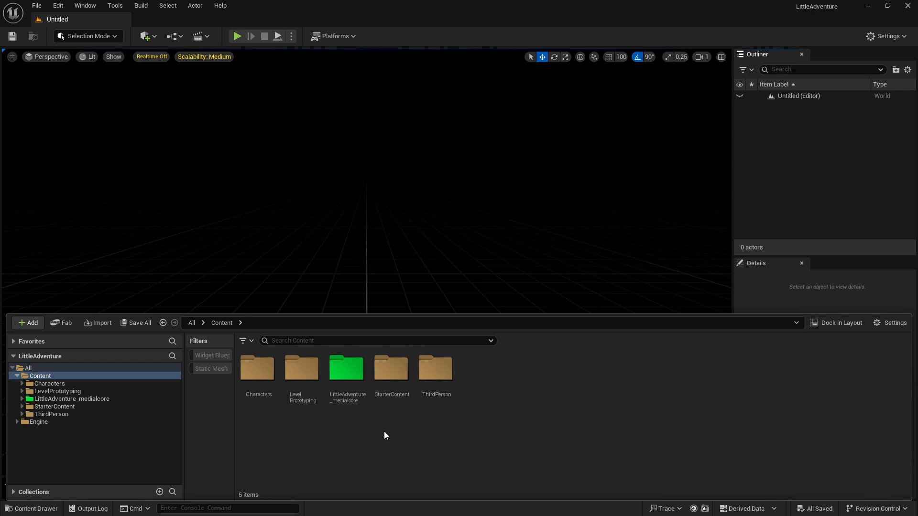
- Try out a new folder color for LittleAdventure_medialcore and dismiss the color picker without applying it
left_click(352, 379)
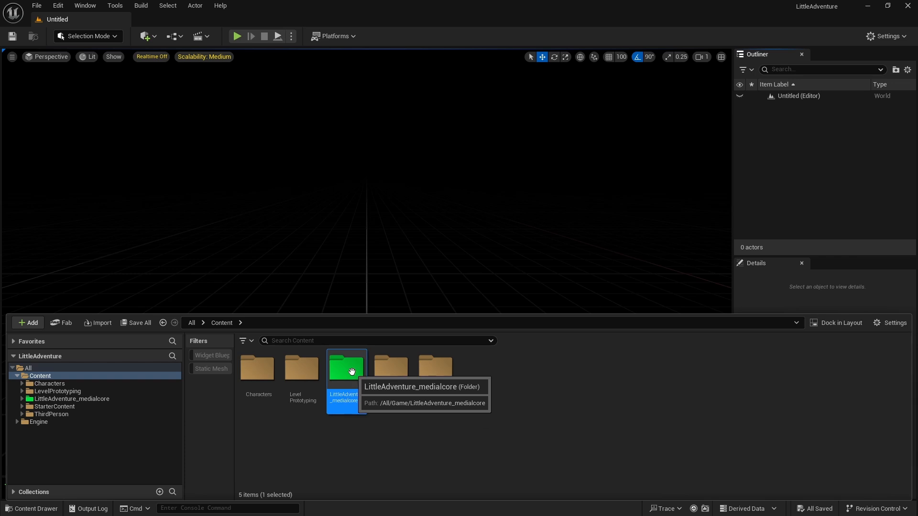
right_click(351, 371)
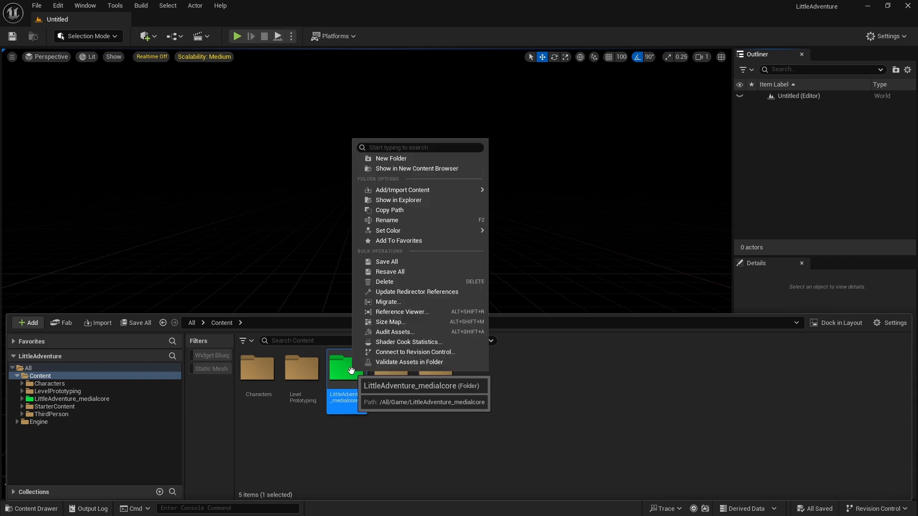
mouse_move(419, 230)
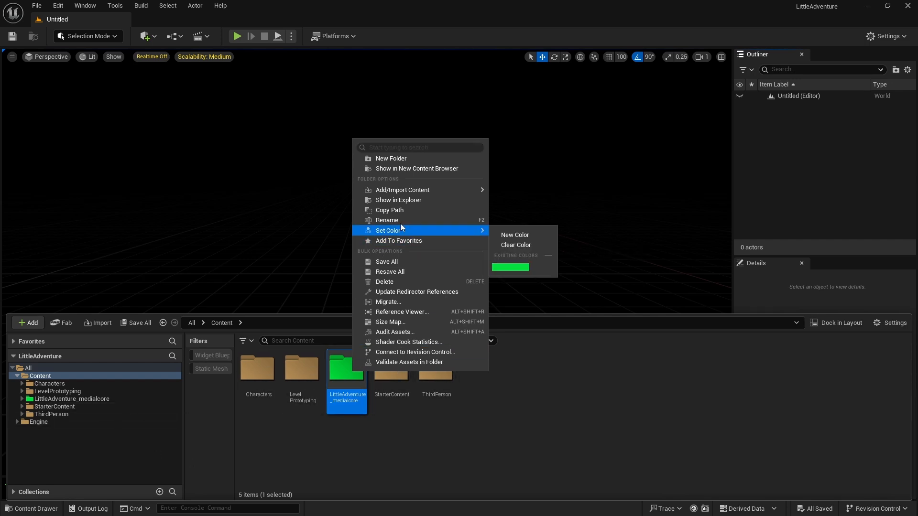
left_click(532, 233)
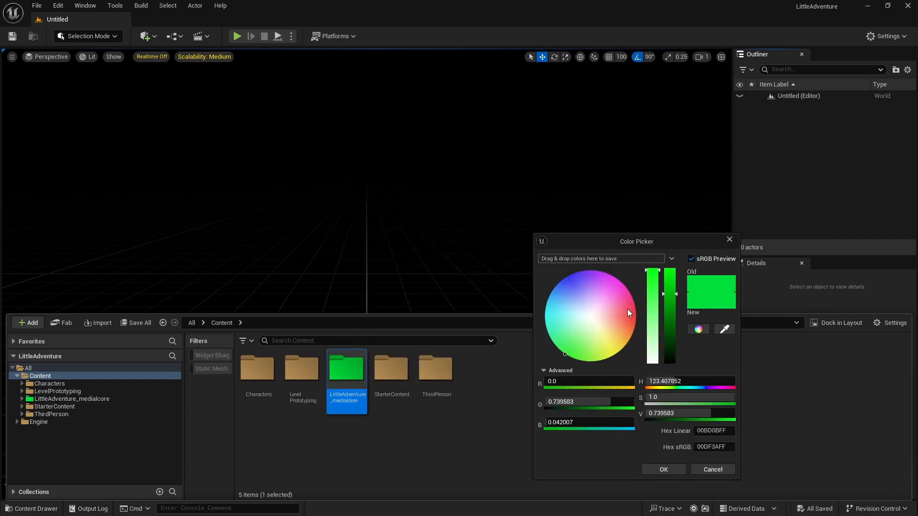
left_click_drag(569, 347, 567, 353)
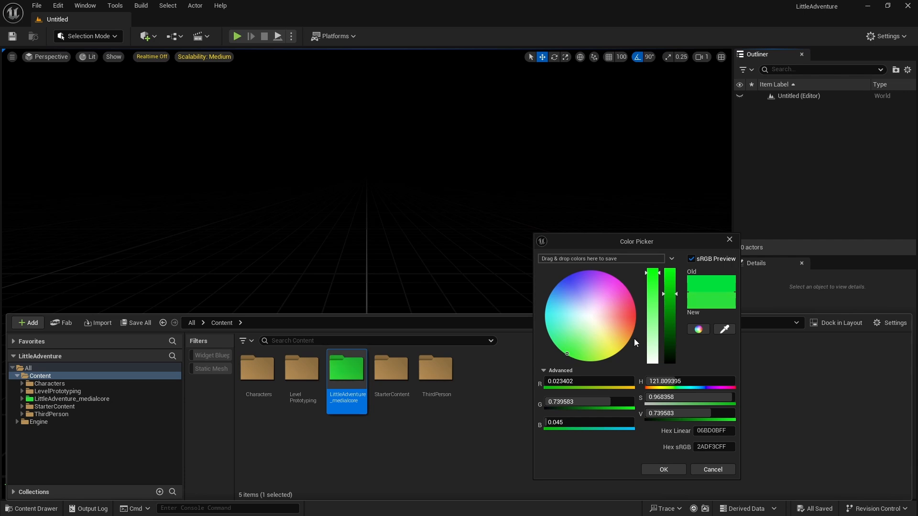
left_click(724, 329)
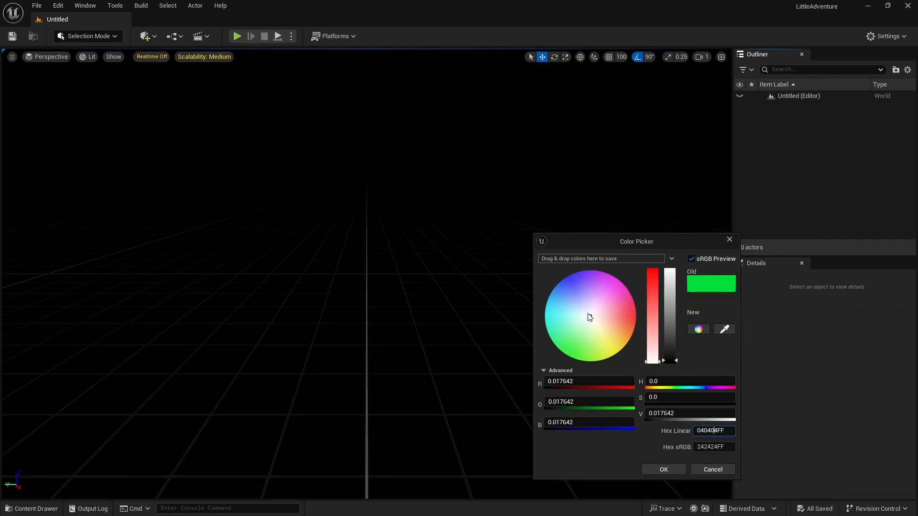
left_click_drag(589, 316, 571, 336)
left_click(712, 469)
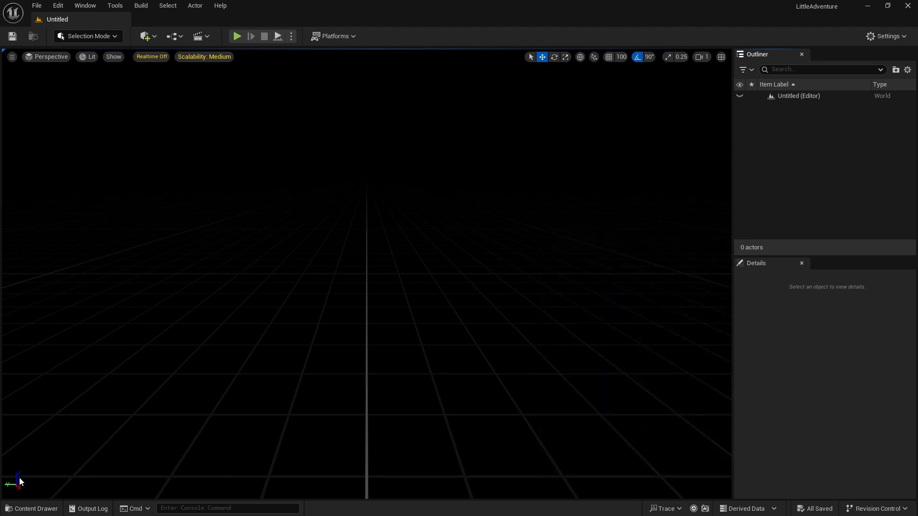
- Open the LittleAdventure_medialcore folder in the Content Drawer
left_click(31, 509)
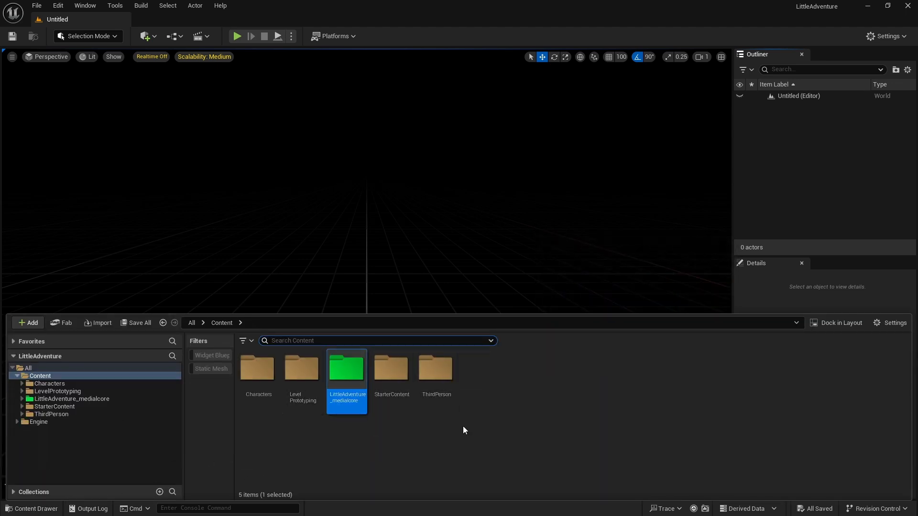
left_click(462, 426)
double_click(350, 376)
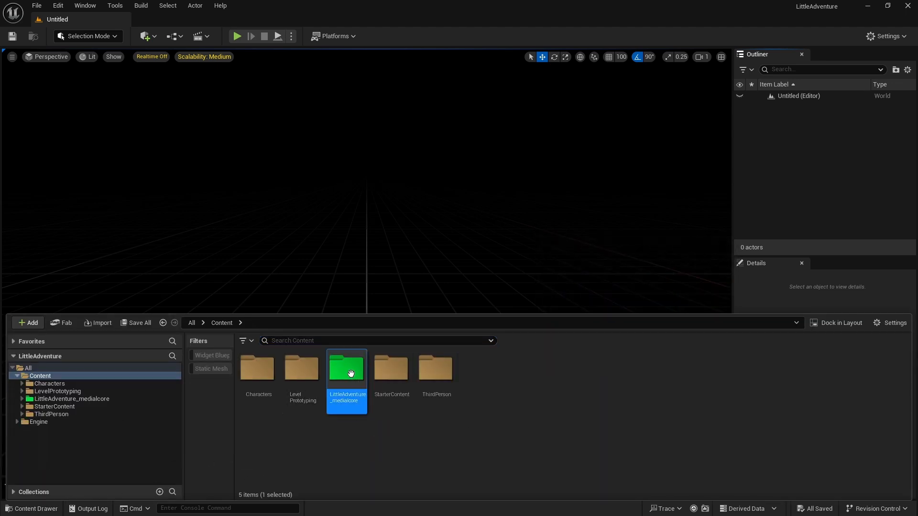
right_click(346, 389)
left_click(311, 408)
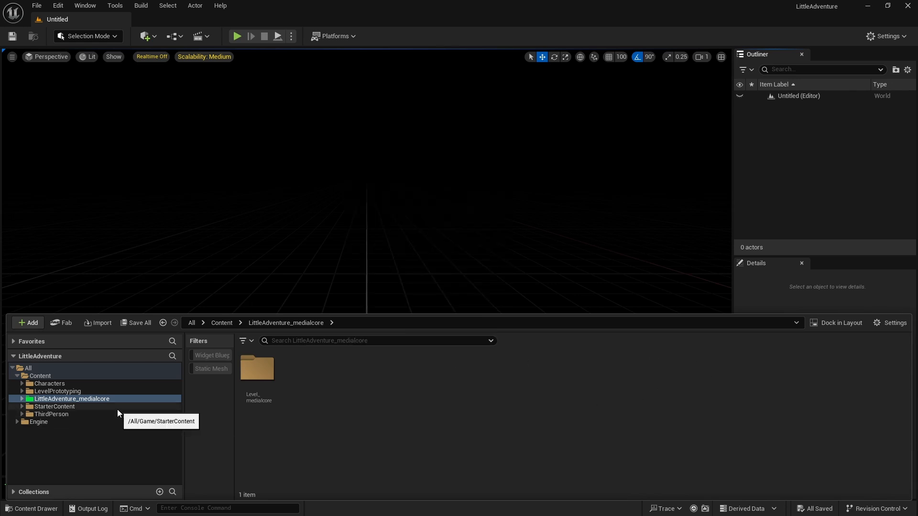
left_click(337, 255)
left_click(31, 509)
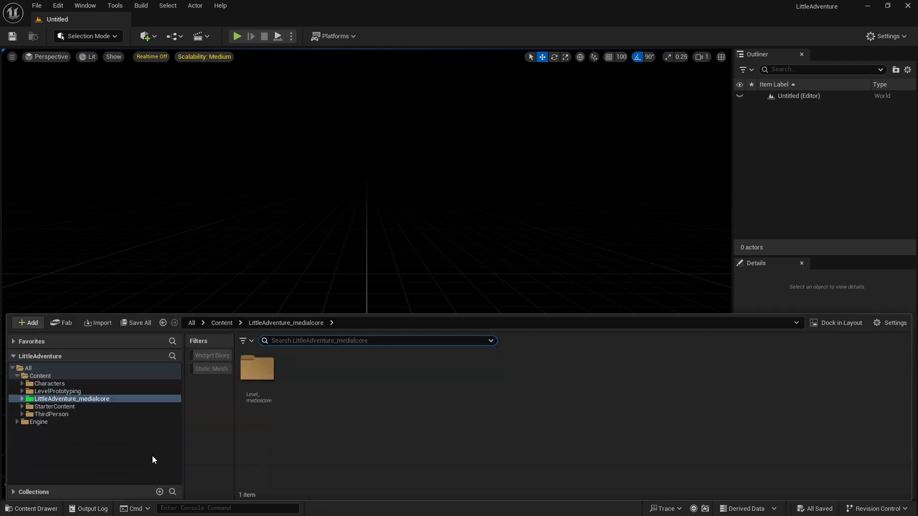
- Create a trial subfolder with the default name inside LittleAdventure_medialcore, and delete it again
right_click(338, 385)
left_click(421, 189)
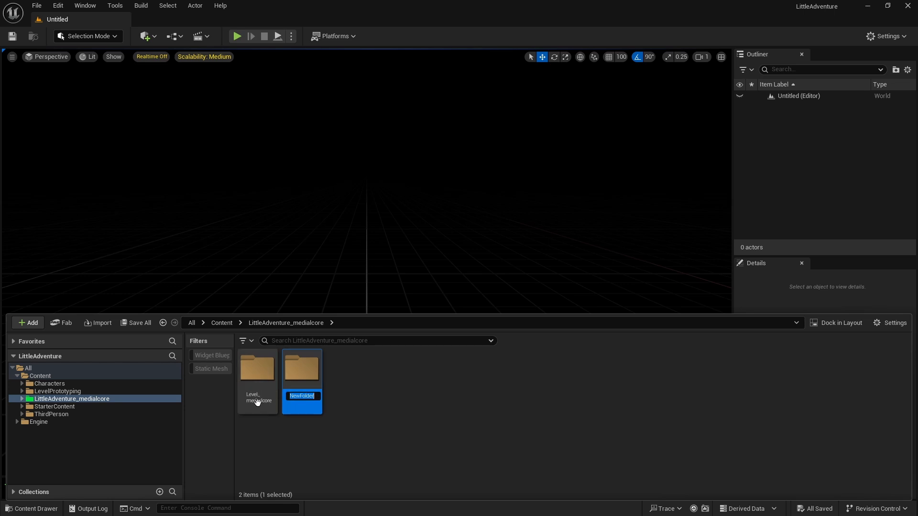
left_click(384, 411)
left_click(330, 397)
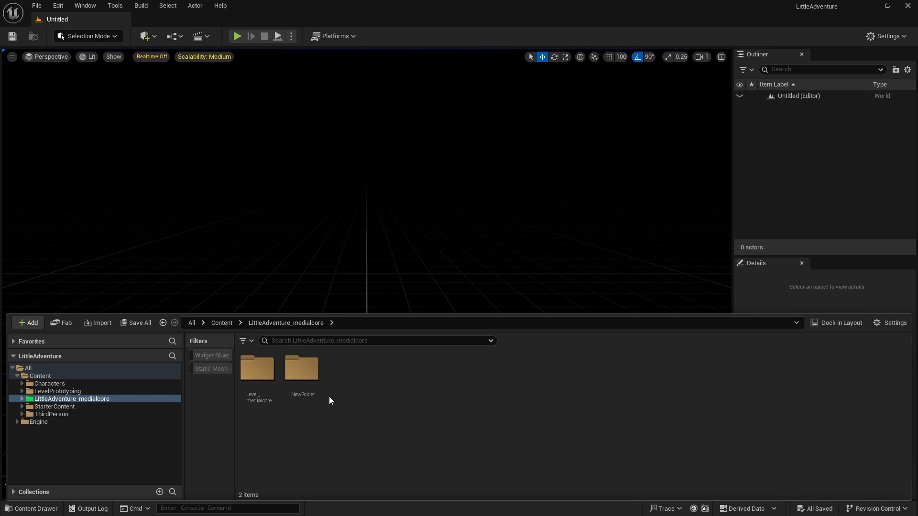
left_click(318, 377)
key("Delete")
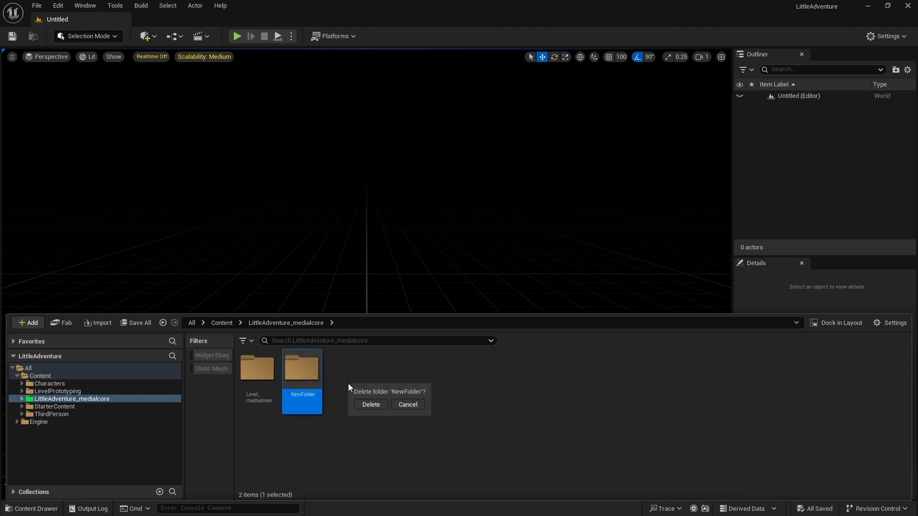
left_click(377, 405)
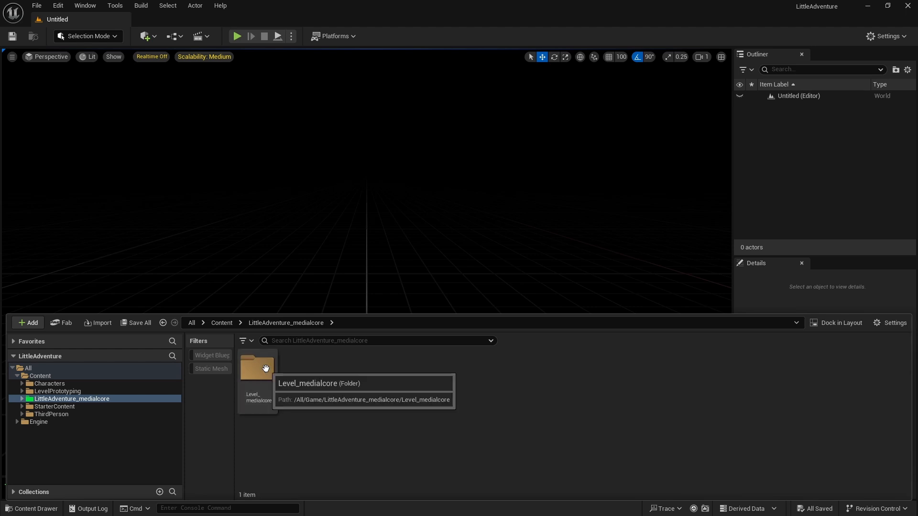
key("ctrl+space")
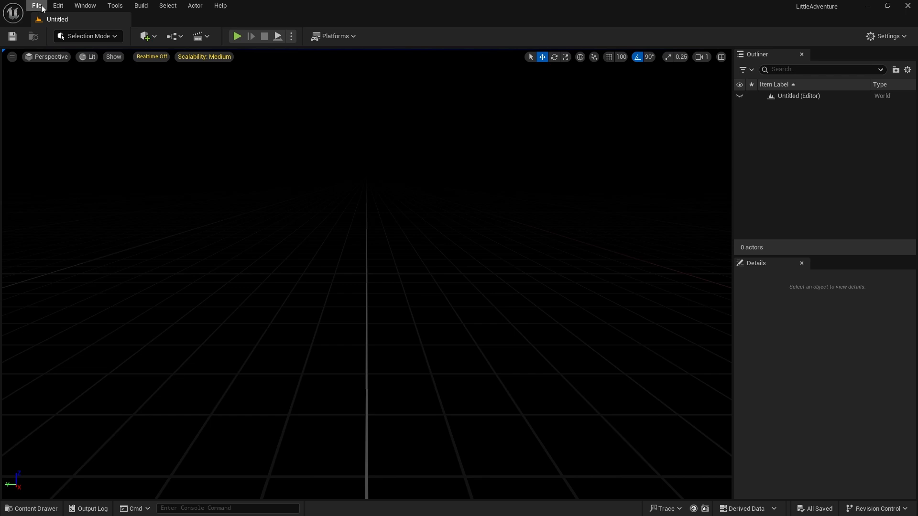
- Try saving the current level under a new name in LittleAdventure_medialcore/Level_medialcore, and cancel the save
left_click(36, 5)
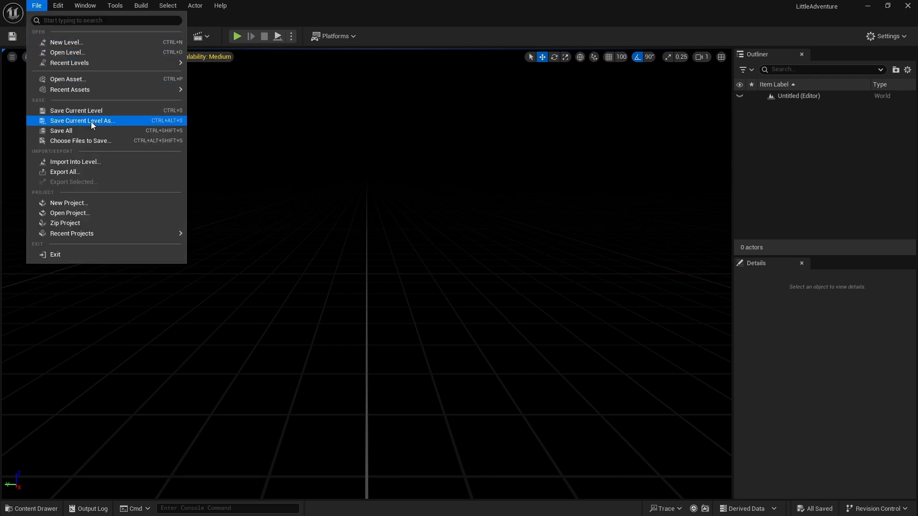
left_click(103, 121)
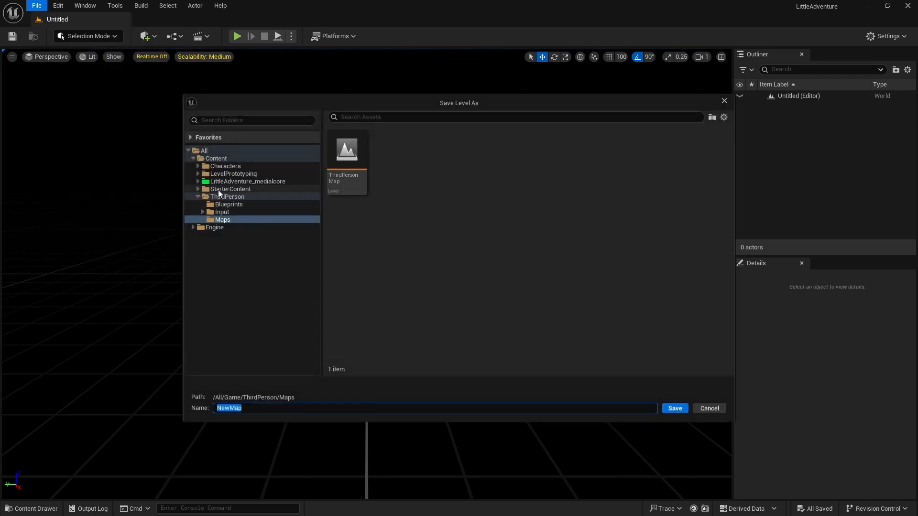
left_click(222, 182)
left_click(199, 181)
left_click(239, 188)
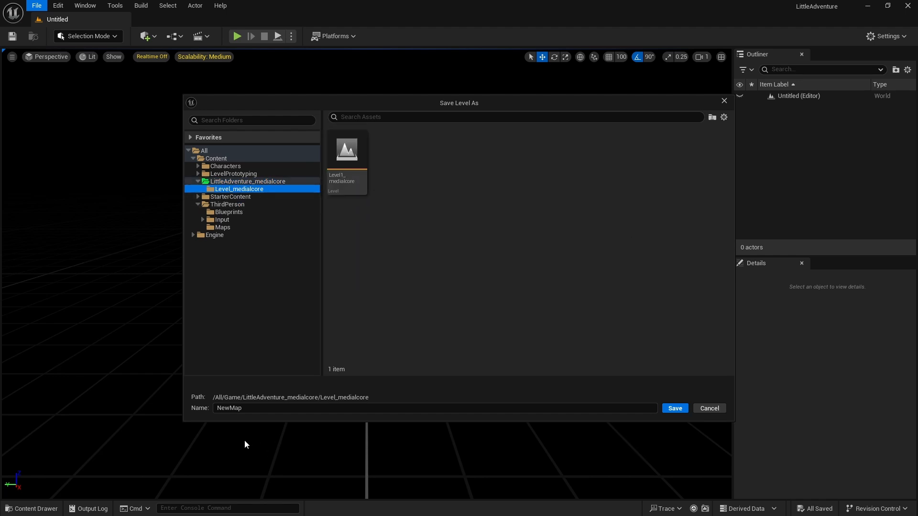
left_click(246, 410)
mouse_move(342, 171)
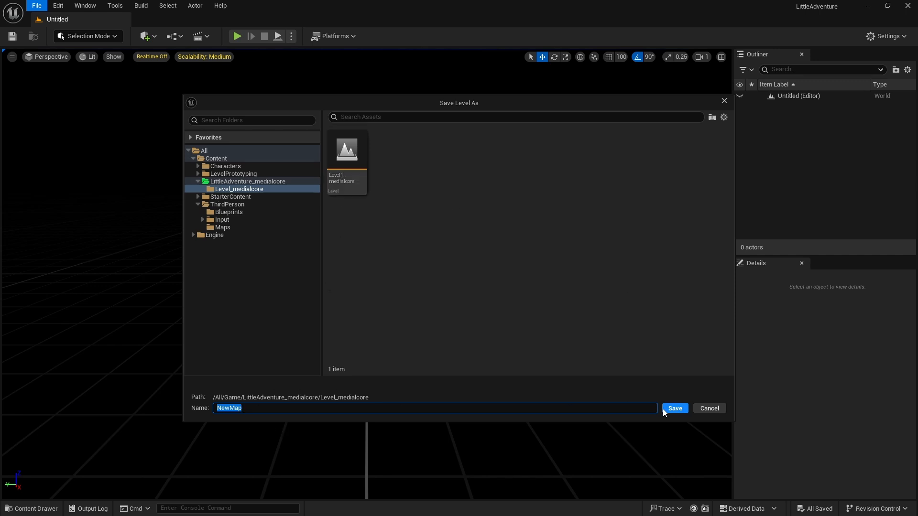
left_click(703, 410)
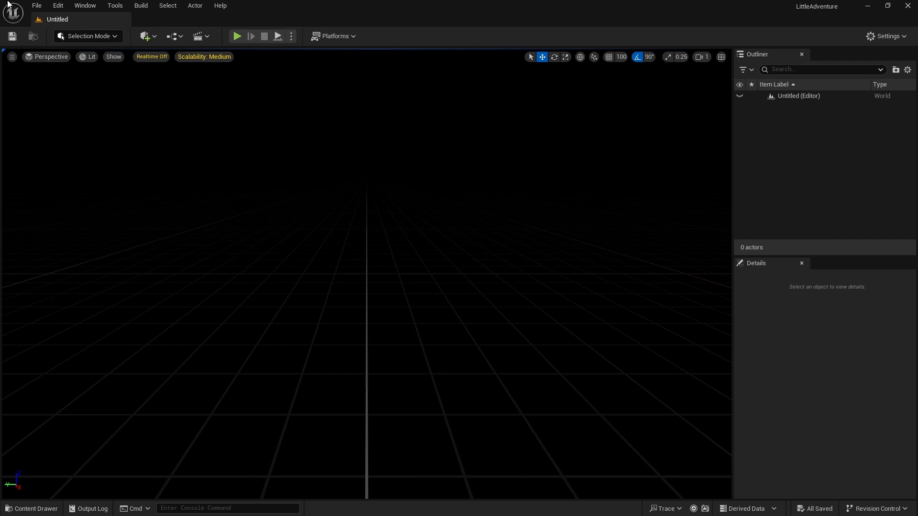
- Open the ThirdPersonMap level, finding it by searching the project's Content folder for "map"
left_click(34, 6)
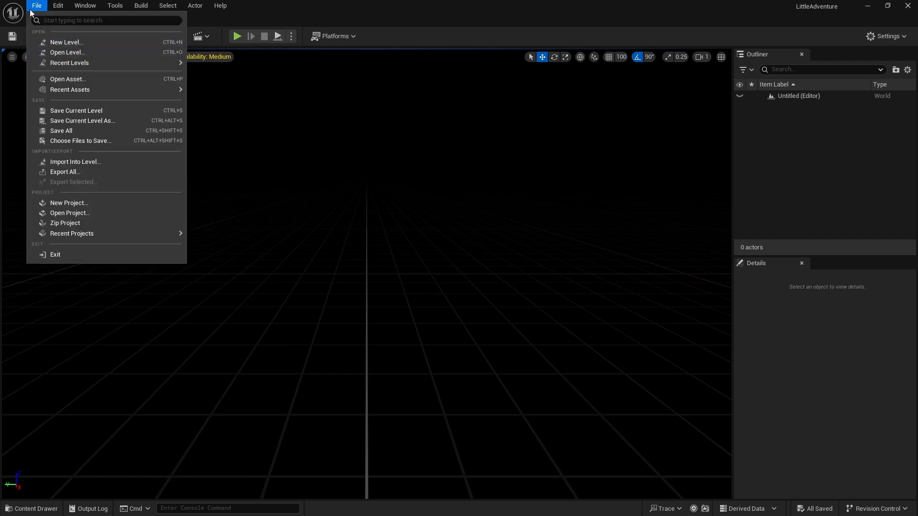
left_click(75, 53)
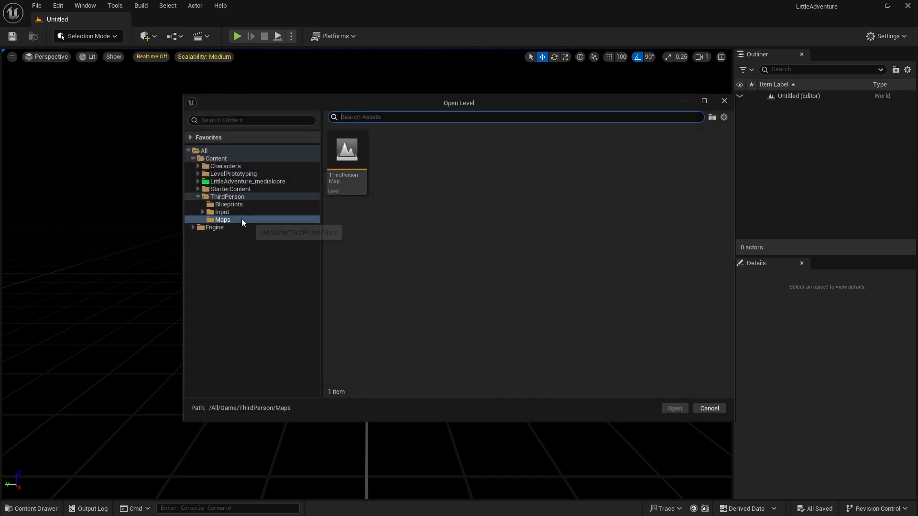
left_click(219, 158)
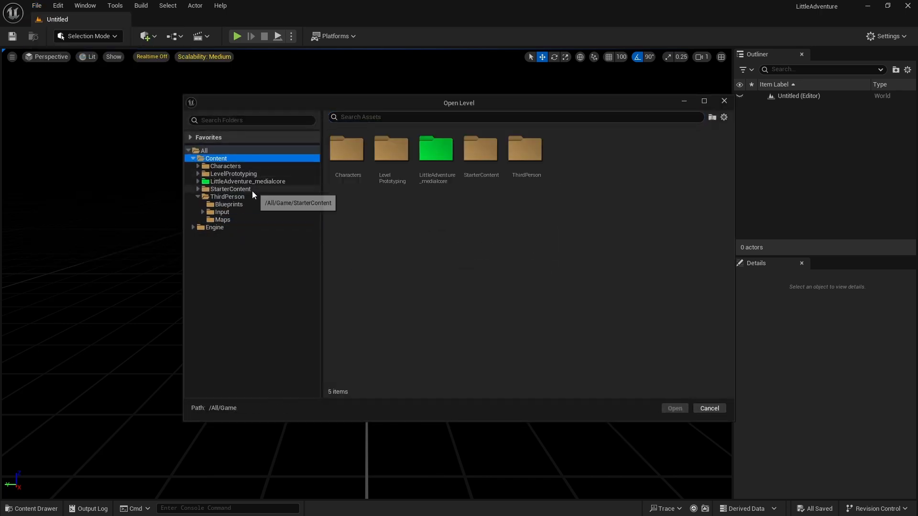
left_click(367, 118)
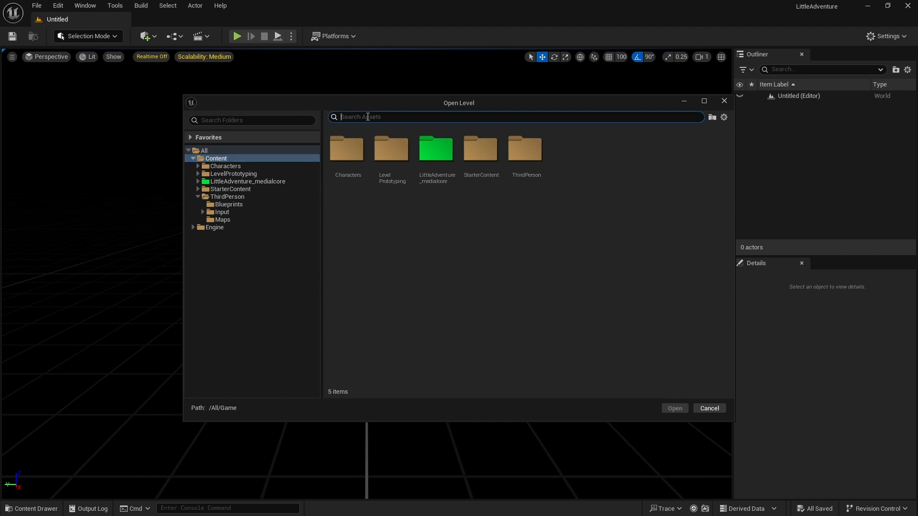
type("le")
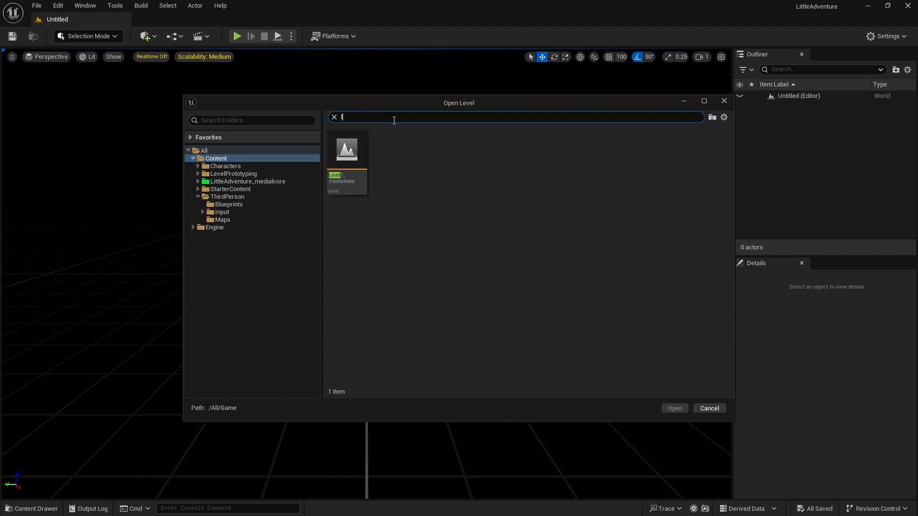
key("BackSpace")
type("map")
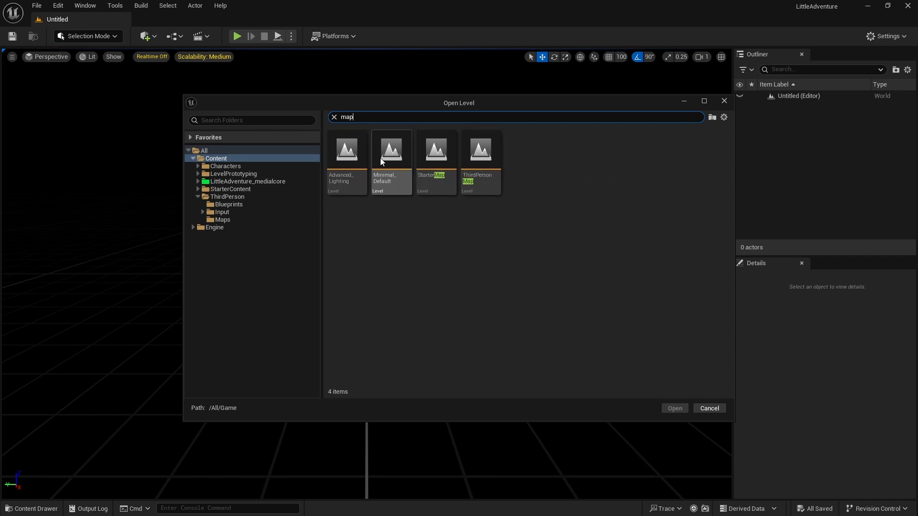
double_click(478, 177)
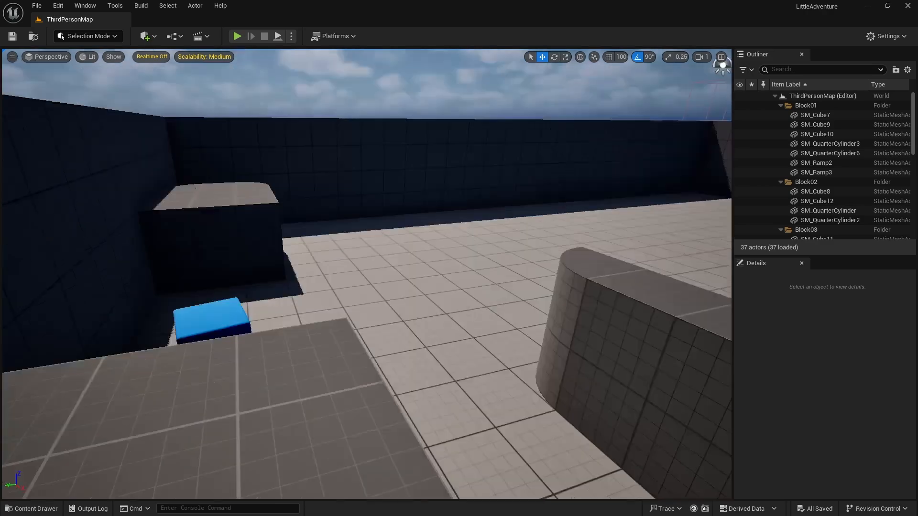
- Look around the newly opened level until the ramps, walls and player start are in view
right_click_drag(367, 274, 612, 258)
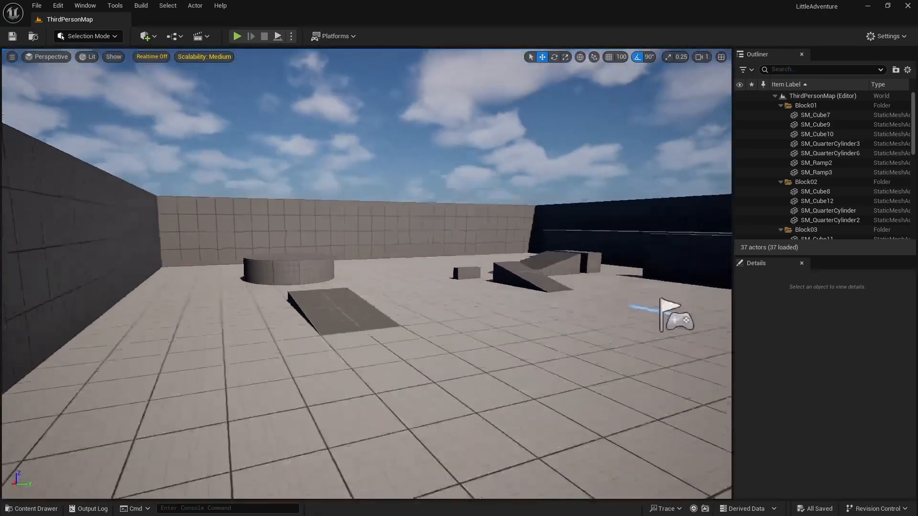
right_click_drag(416, 275, 416, 274)
key("s")
key("d")
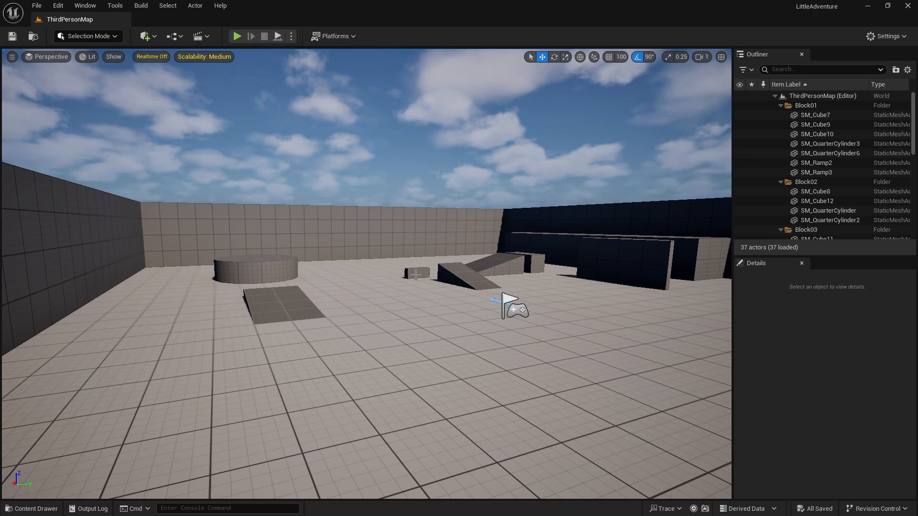
- Open the Level Editor documentation in the browser, read from the Tab Bar section through the Viewport section, and close the browser window
left_click(222, 6)
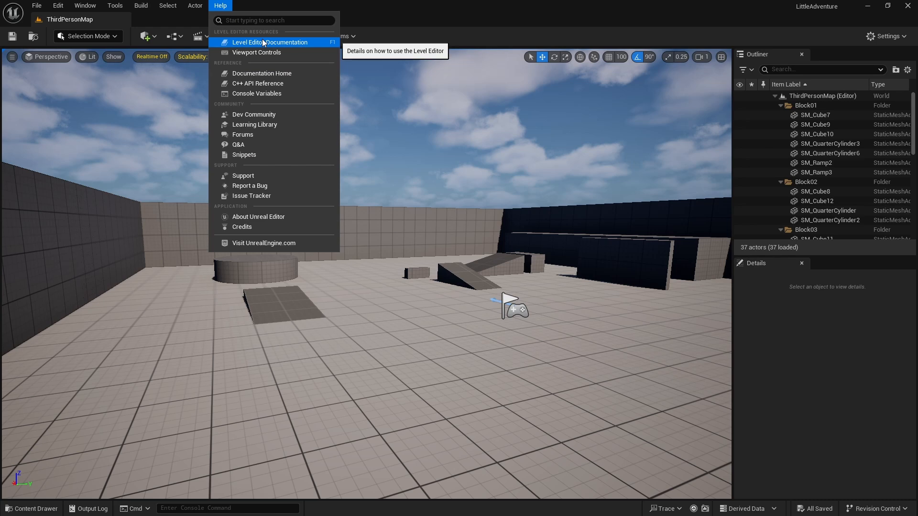
left_click(278, 42)
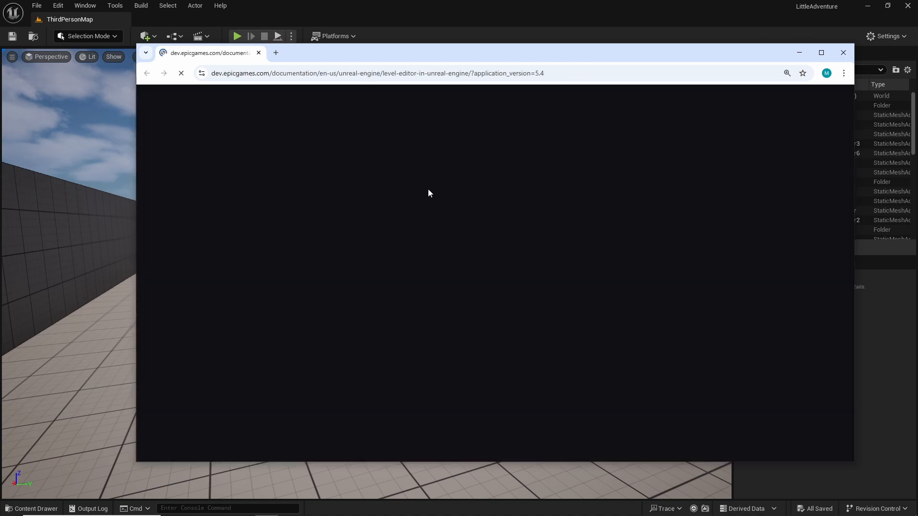
scroll(539, 273, "down", 15)
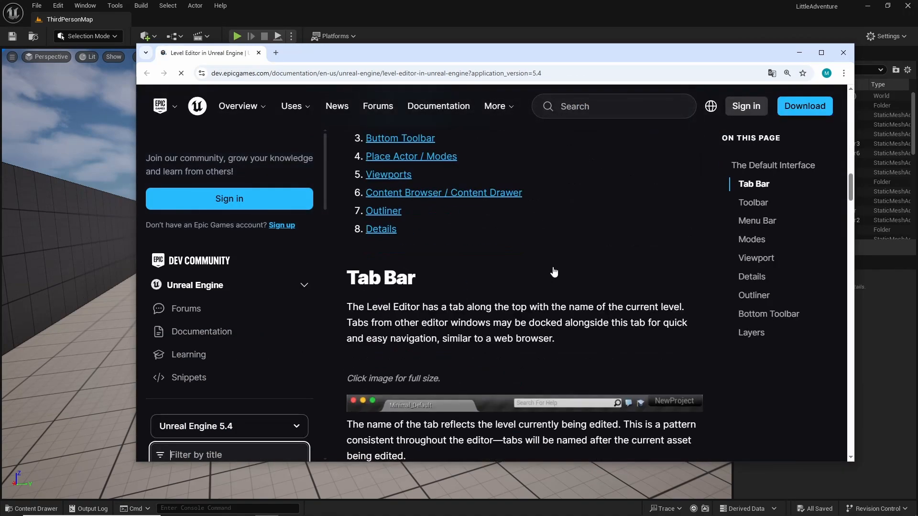
scroll(557, 268, "down", 20)
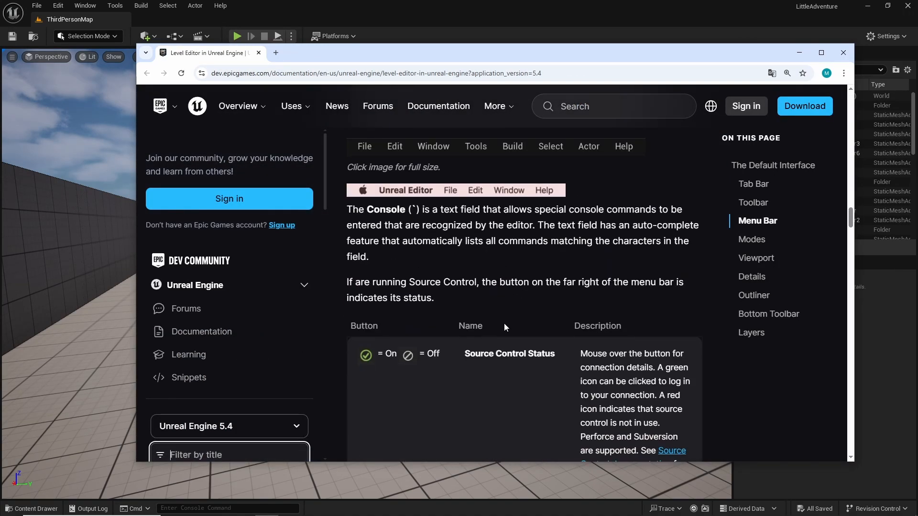
scroll(521, 307, "down", 6)
scroll(480, 283, "down", 15)
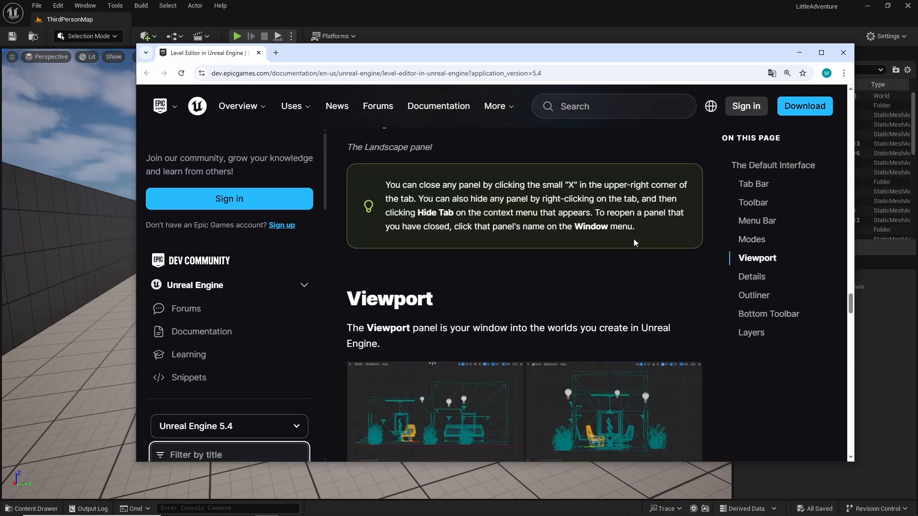
scroll(636, 243, "down", 5)
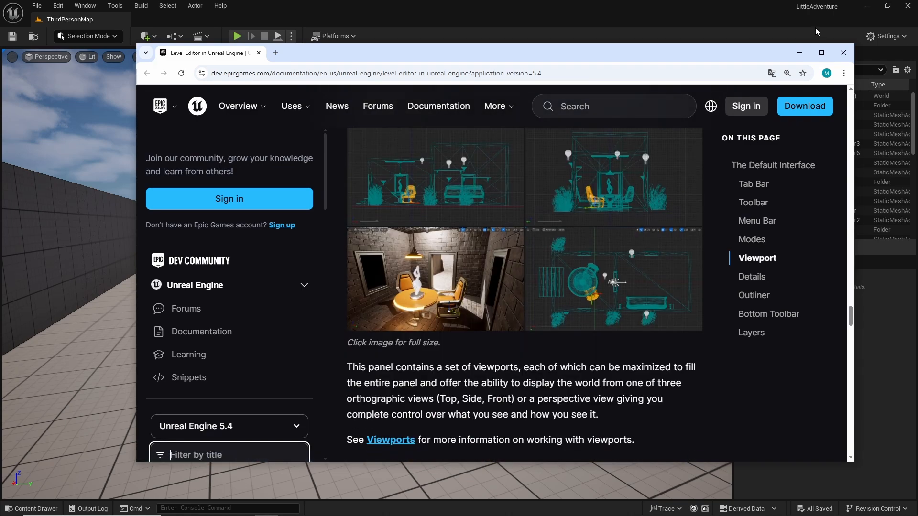
left_click(843, 53)
left_click(221, 6)
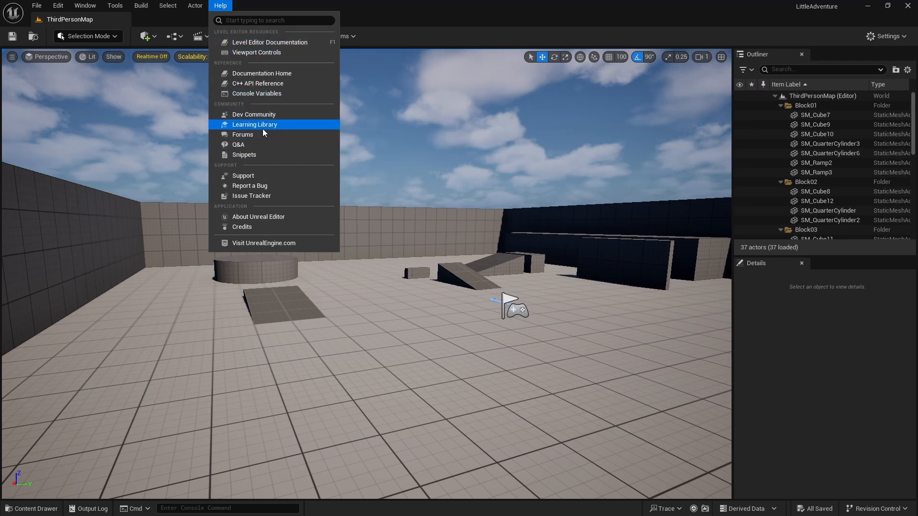
left_click(446, 190)
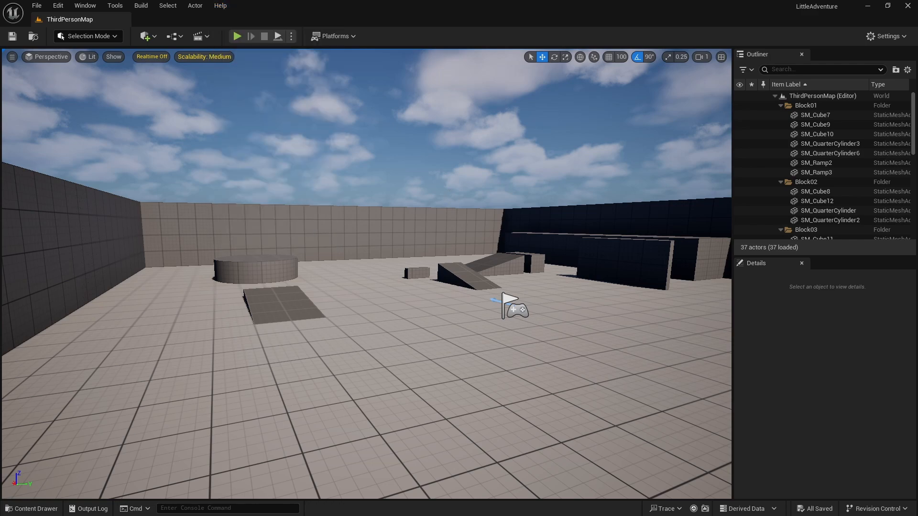
- Fly and pan the perspective view around the level to inspect the ramps, cylinder and walls
key("w")
mouse_move(470, 187)
right_mouse_down()
mouse_move(449, 175)
mouse_move(481, 175)
right_mouse_up()
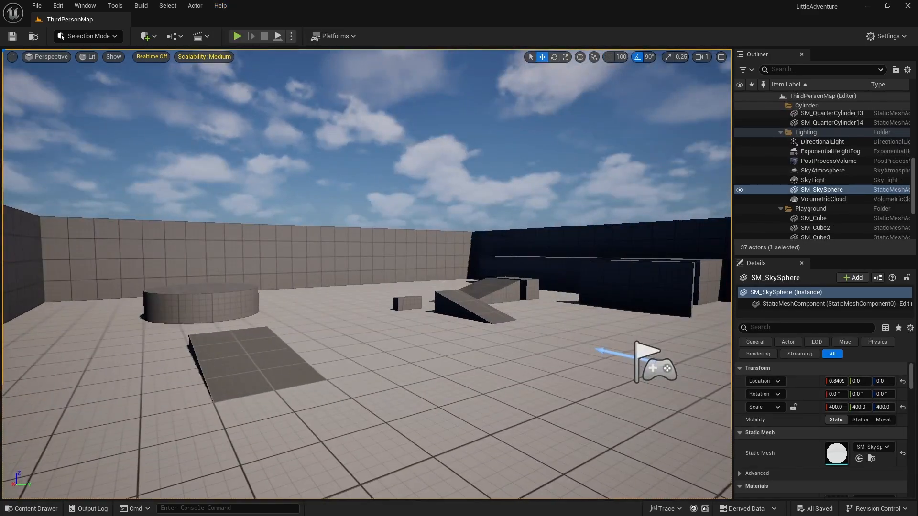
right_click_drag(467, 206, 445, 215)
key("w")
key("s")
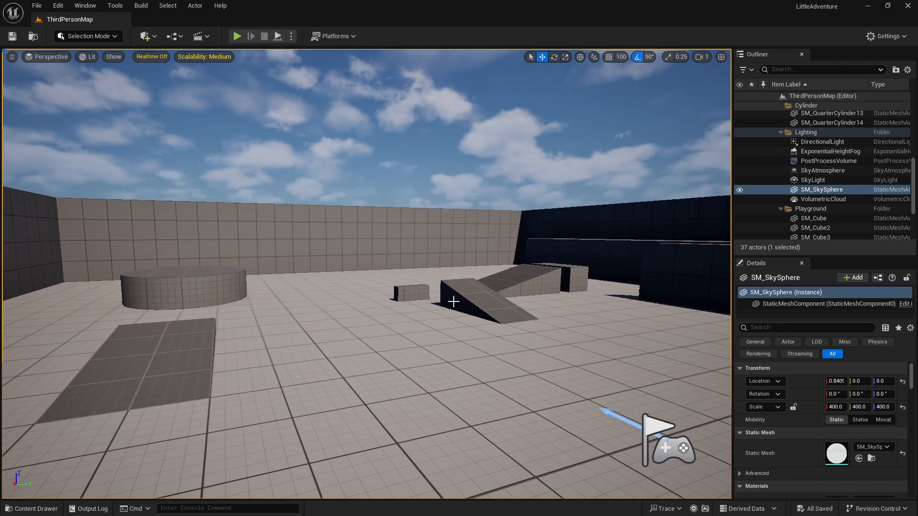
middle_click_drag(453, 301, 324, 293)
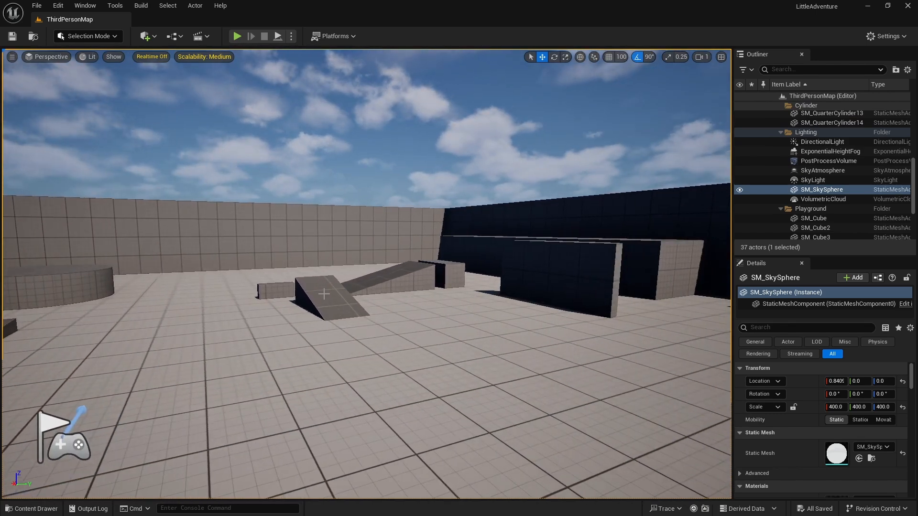